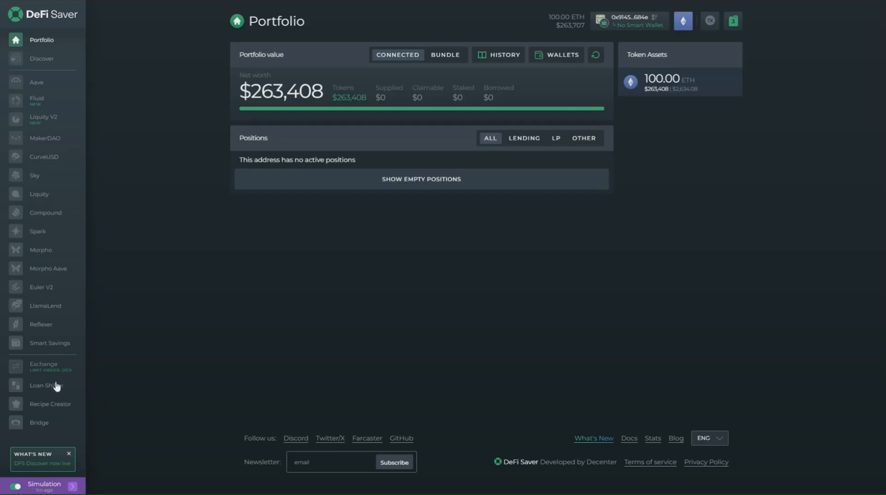
# Step: Open the Recipe Creator and look over the pre-made "Leverage rETH-ETH using Spark" recipe and the leveraged staking options
pyautogui.click(49, 405)
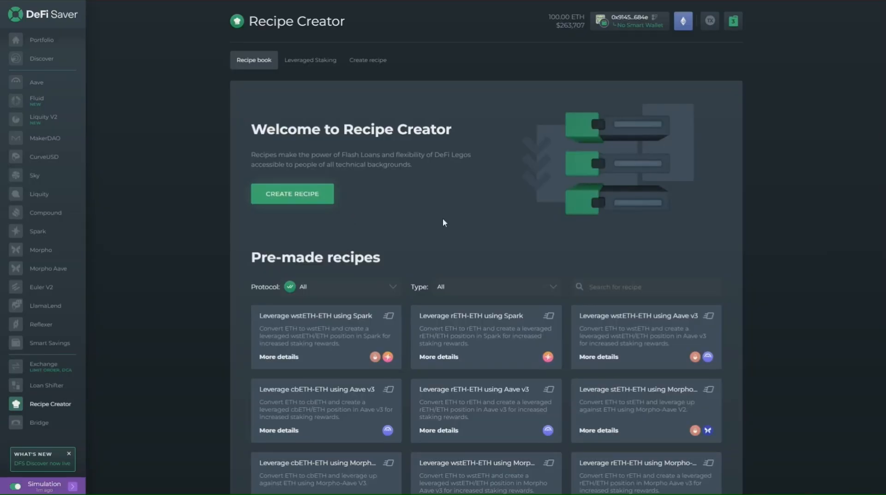
pyautogui.click(503, 358)
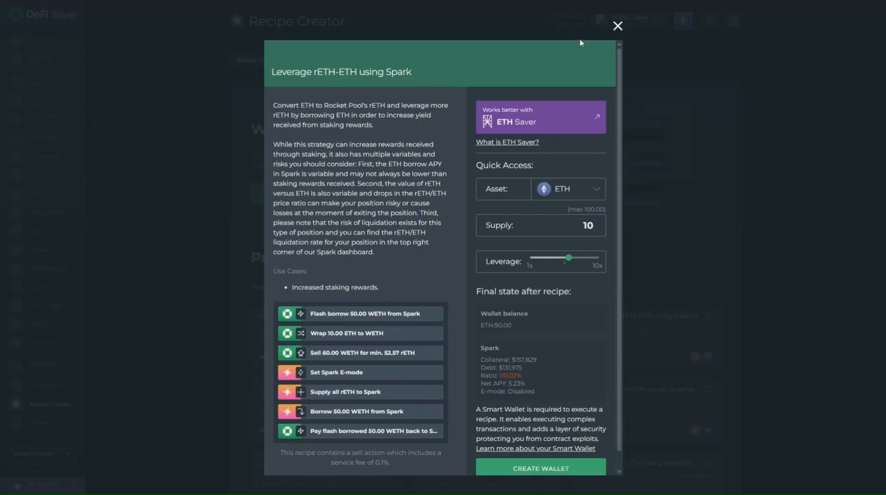
pyautogui.click(618, 26)
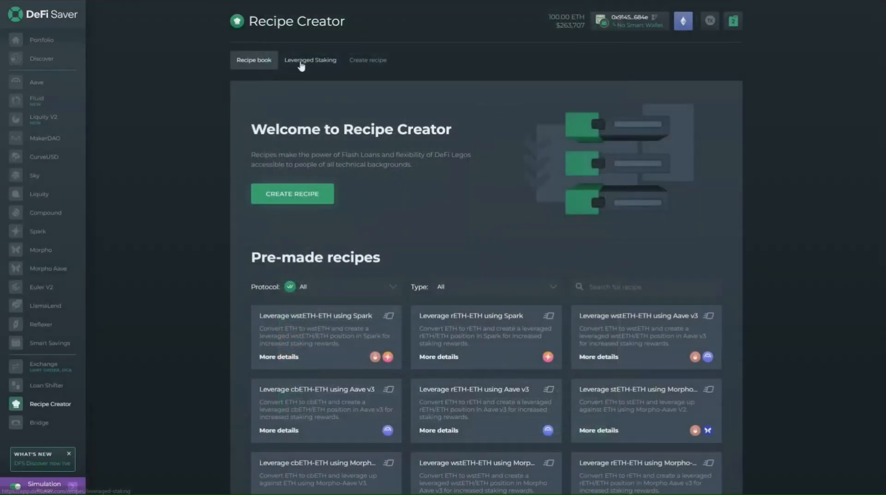
pyautogui.click(311, 61)
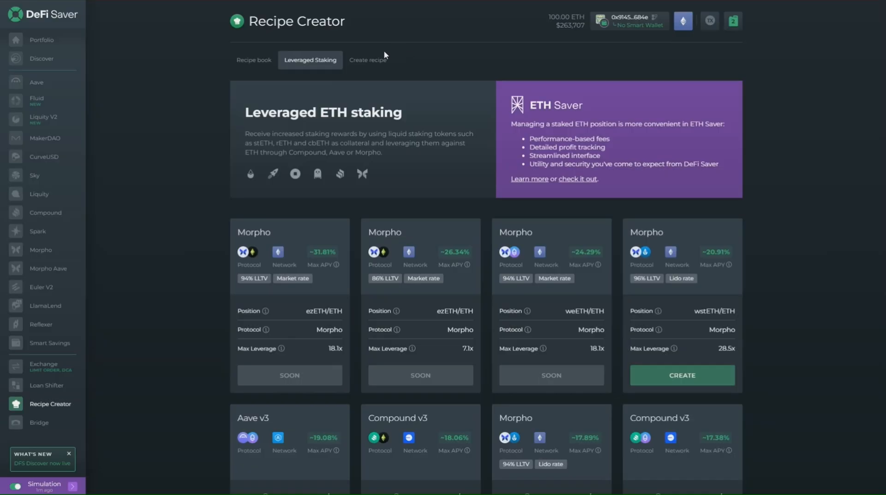
# Step: Start a new recipe with a Balancer flash loan of 50 WETH as its first action
pyautogui.click(372, 61)
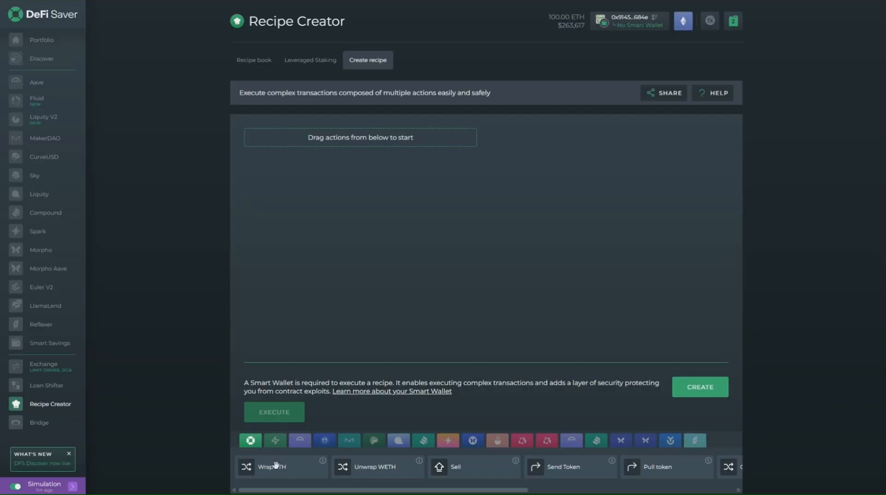
pyautogui.click(275, 441)
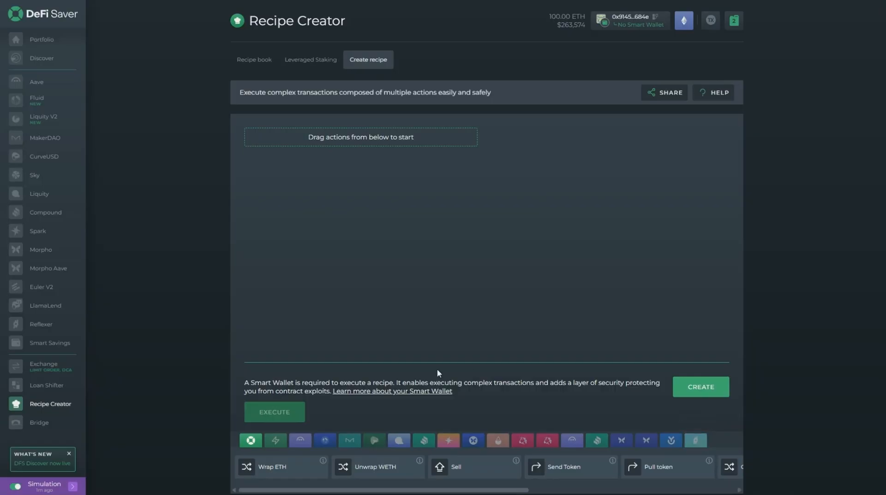
pyautogui.click(276, 439)
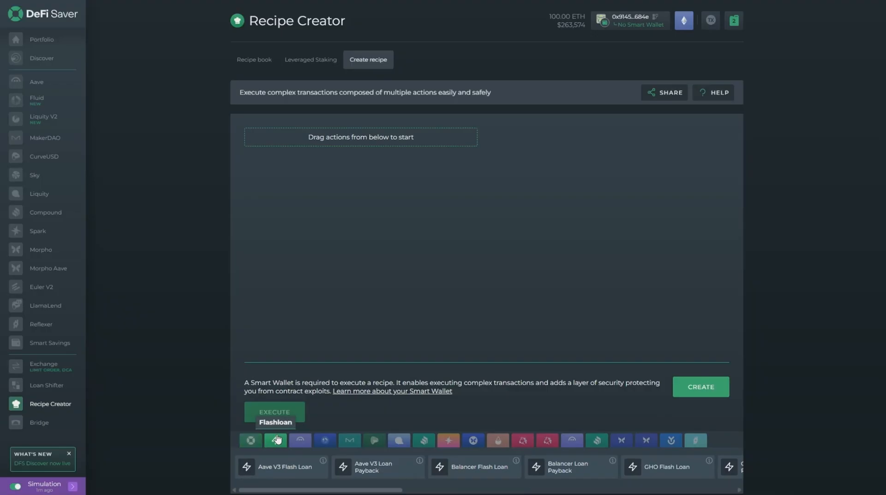
pyautogui.click(476, 467)
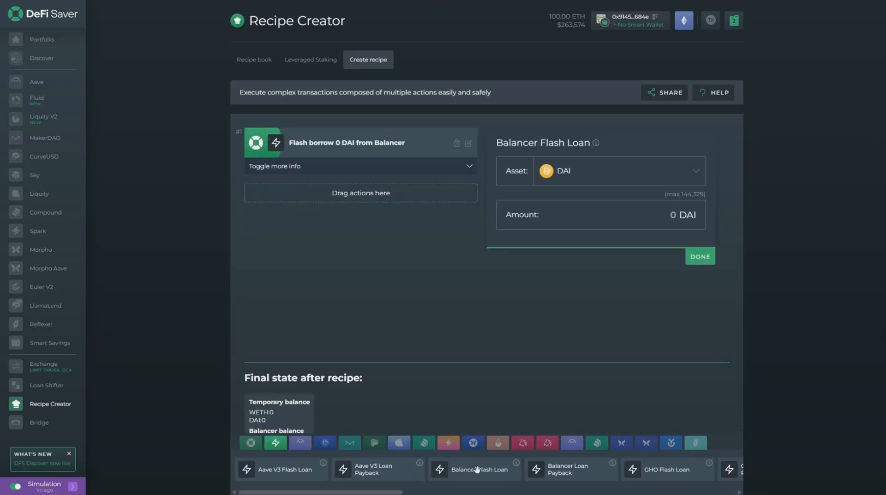
pyautogui.click(593, 182)
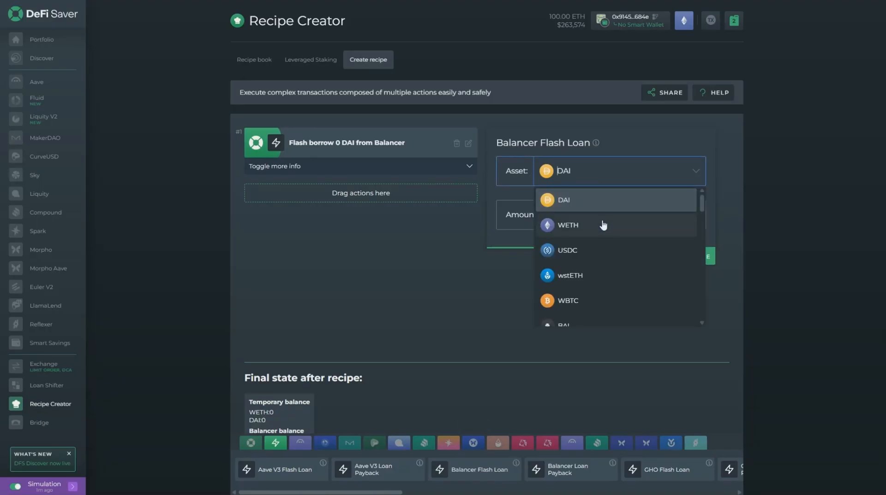
pyautogui.click(602, 223)
pyautogui.click(634, 216)
pyautogui.write('50')
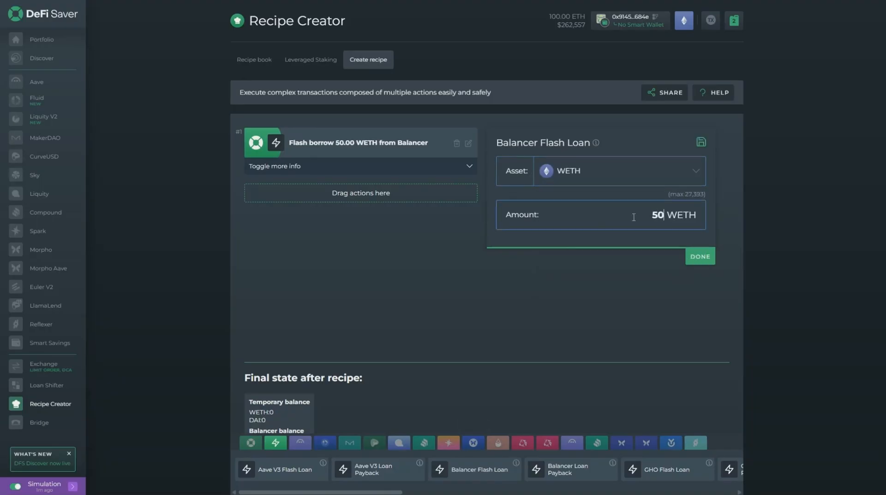
pyautogui.click(692, 255)
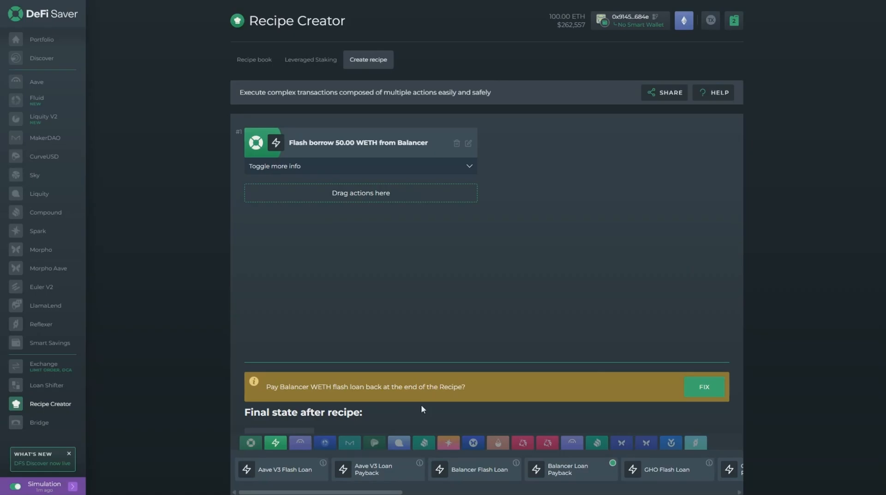
# Step: Add a Wrap ETH action to the recipe that wraps 10 ETH from the wallet balance
pyautogui.click(252, 442)
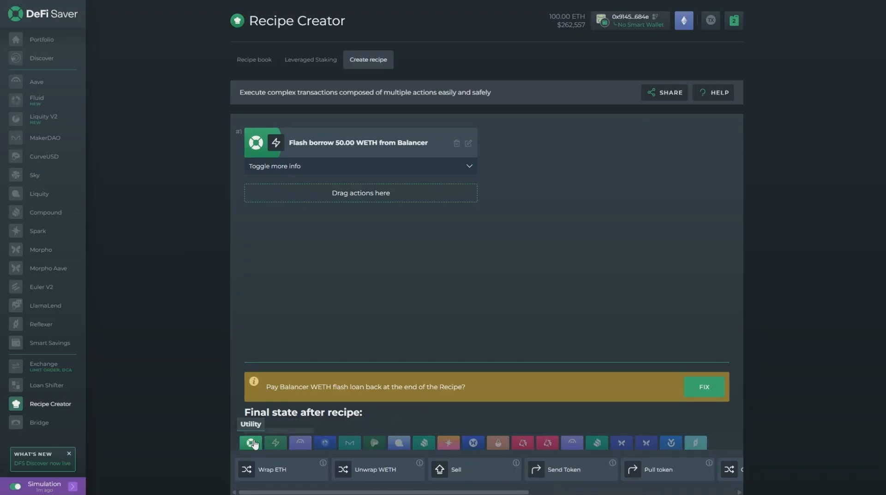
pyautogui.click(279, 471)
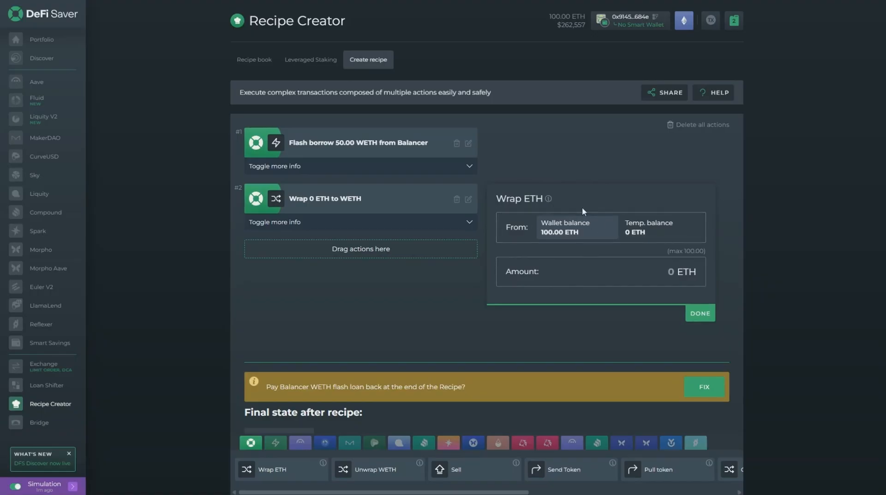
pyautogui.click(653, 274)
pyautogui.write('1')
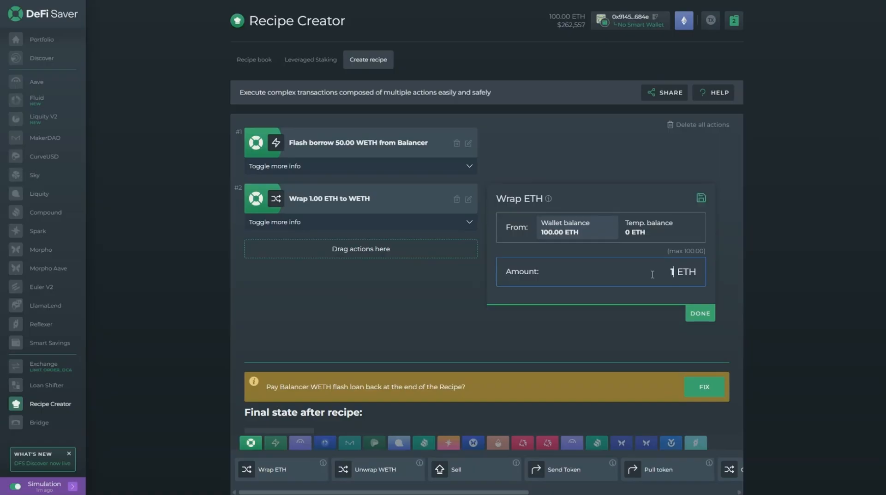
pyautogui.write('0')
pyautogui.click(692, 310)
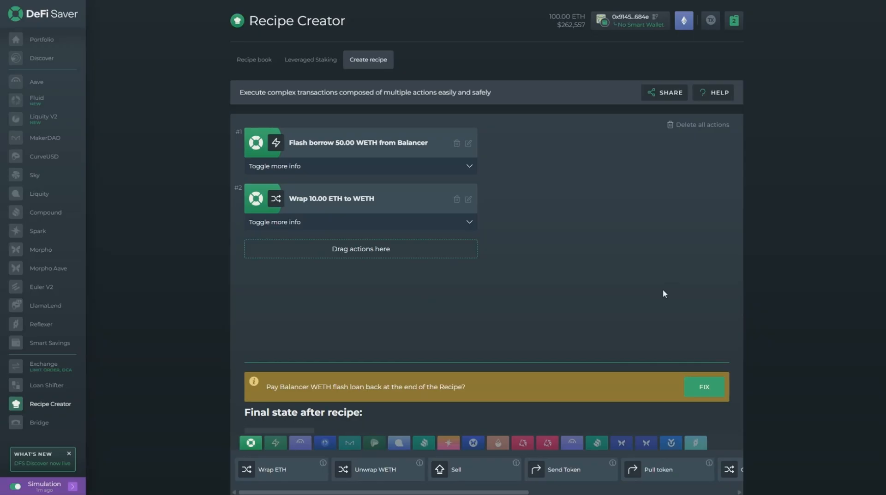
# Step: Add a Lido Wrap stETH action that converts 60 WETH from the temporary balance to wstETH
pyautogui.click(497, 442)
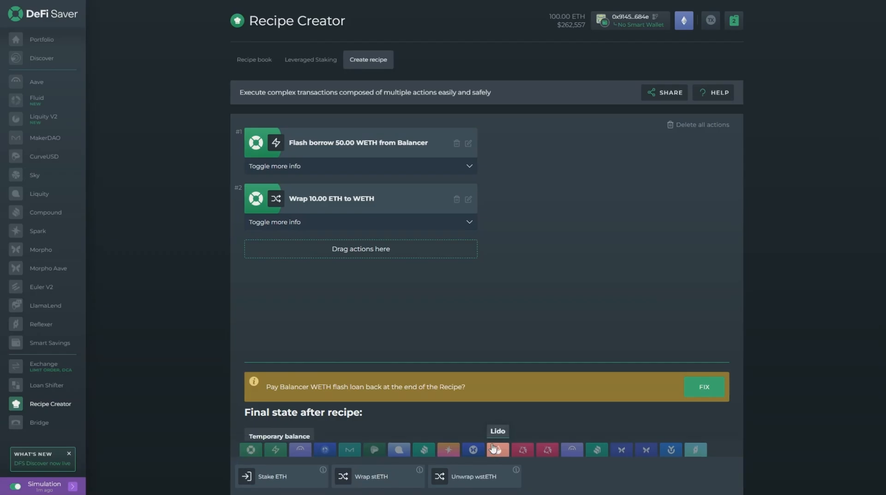
pyautogui.click(374, 477)
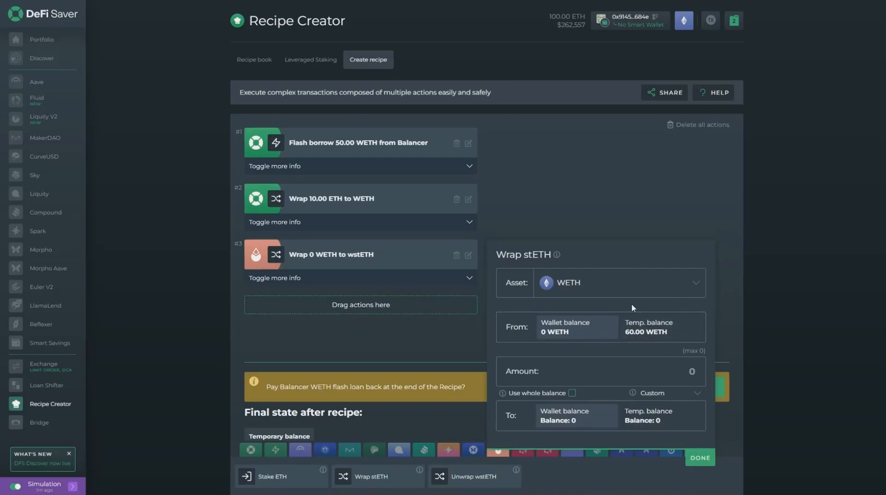
pyautogui.click(664, 334)
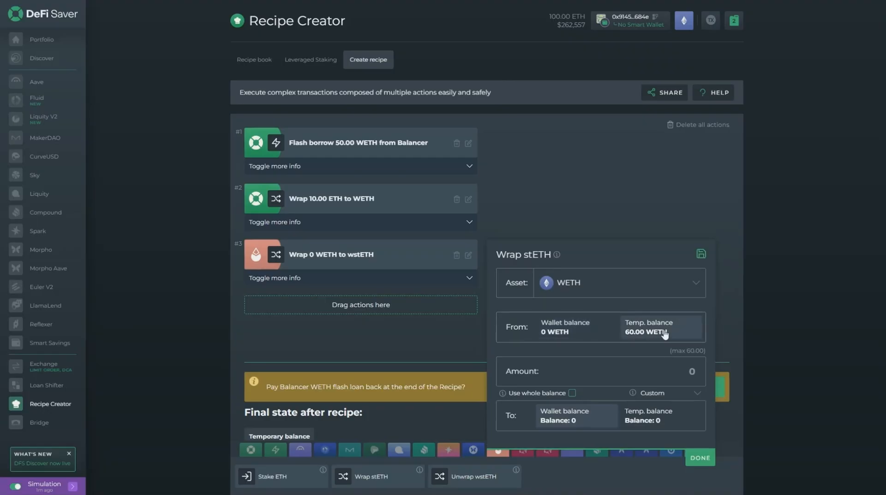
pyautogui.click(667, 369)
pyautogui.write('60')
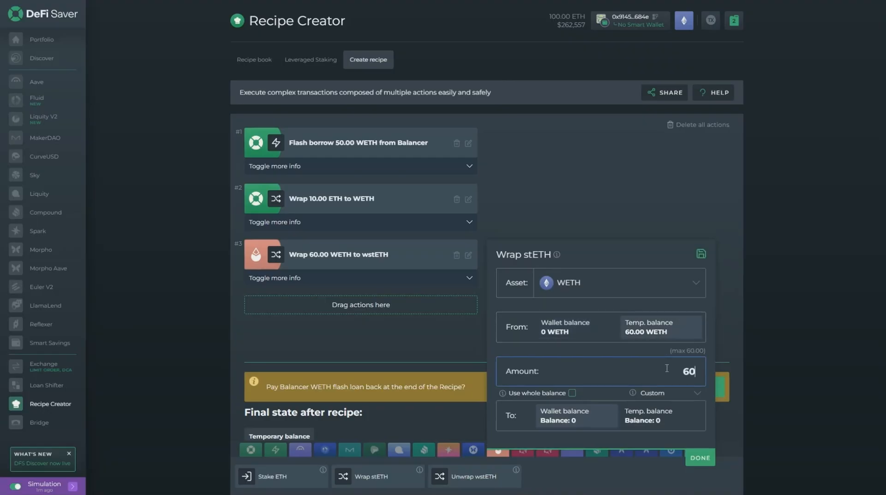
pyautogui.click(700, 458)
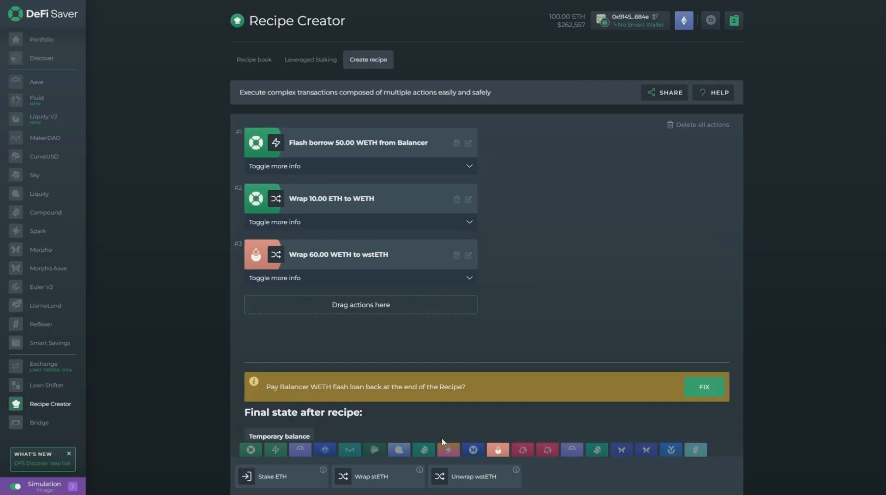
# Step: Add a Compound V3 supply action in the ETH market that uses the whole wstETH wallet balance
pyautogui.click(424, 452)
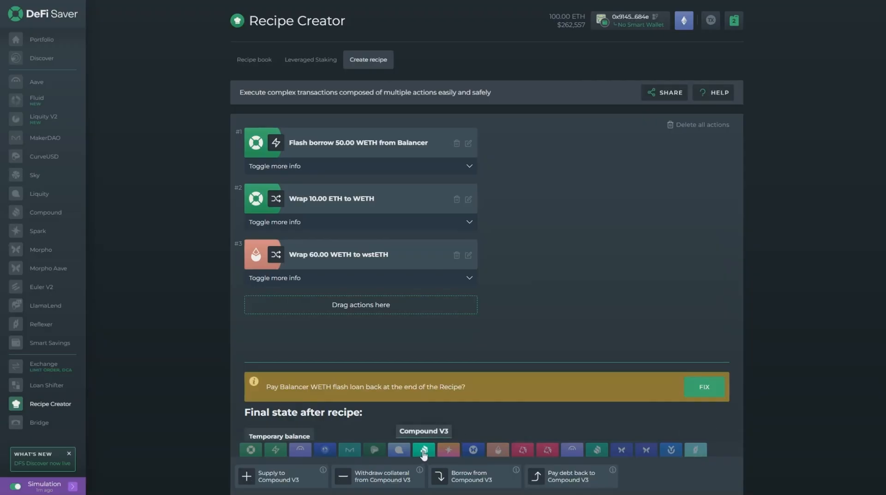
pyautogui.click(282, 475)
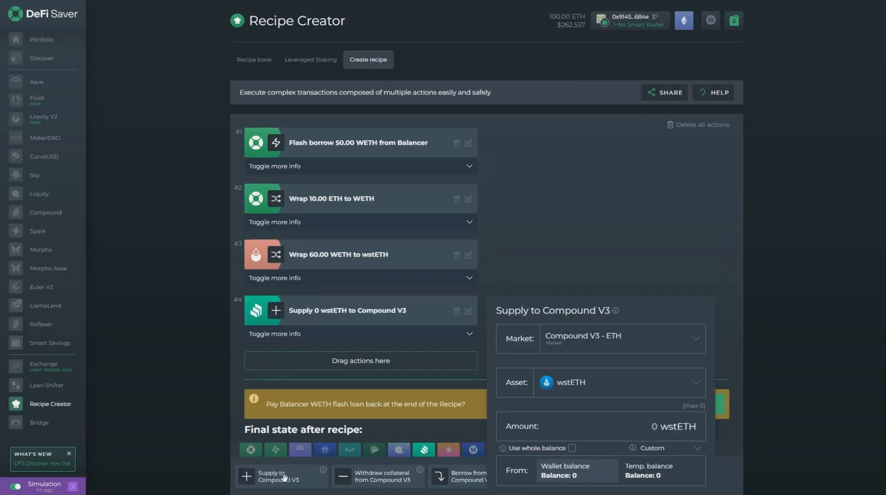
pyautogui.click(572, 448)
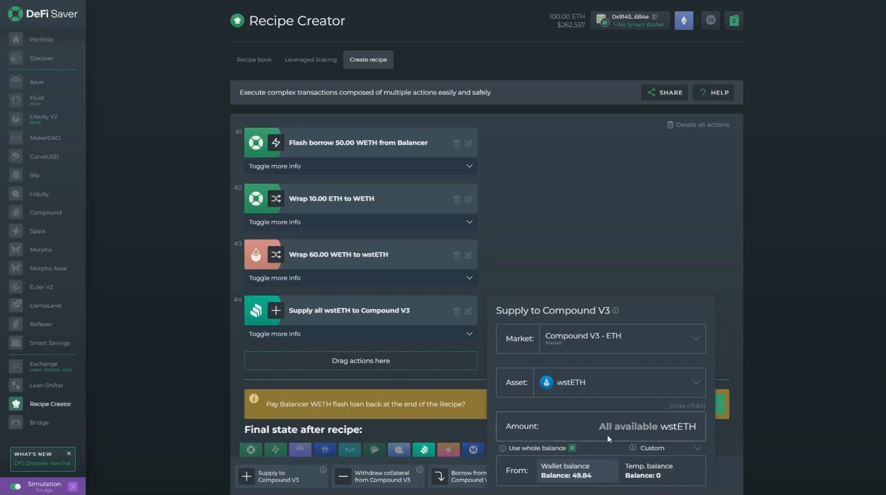
pyautogui.scroll(-1, 607, 436)
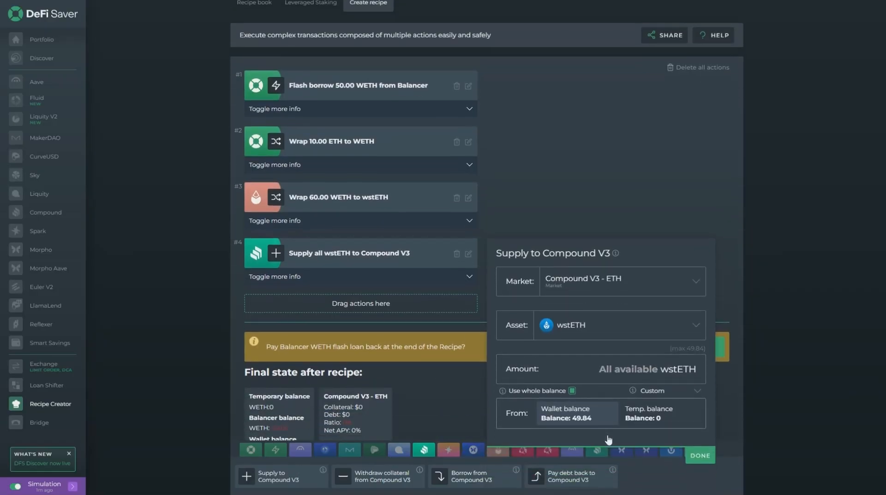
pyautogui.click(696, 456)
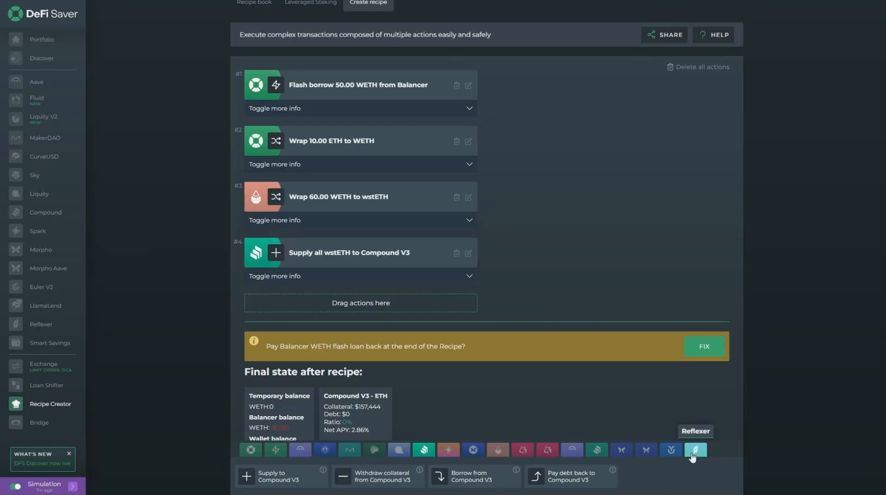
# Step: Add a Compound V3 borrow action for 50 WETH, sending the borrowed amount to the temporary balance
pyautogui.click(468, 479)
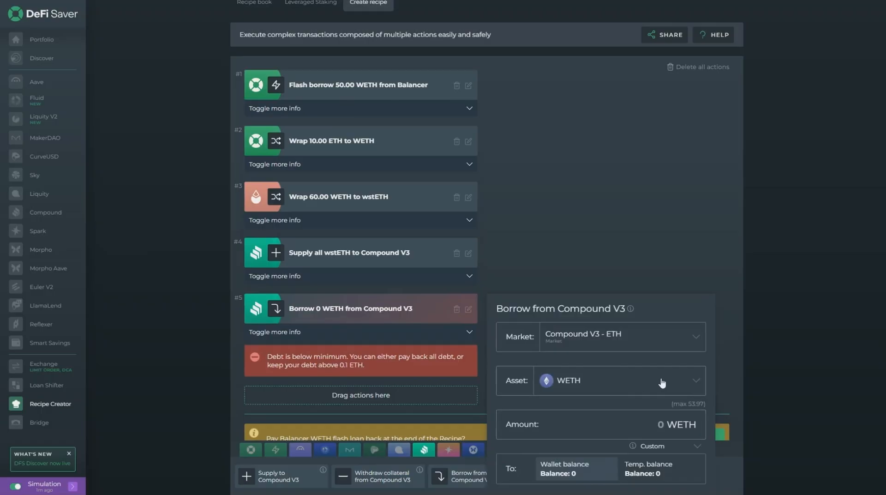
pyautogui.click(634, 418)
pyautogui.write('50')
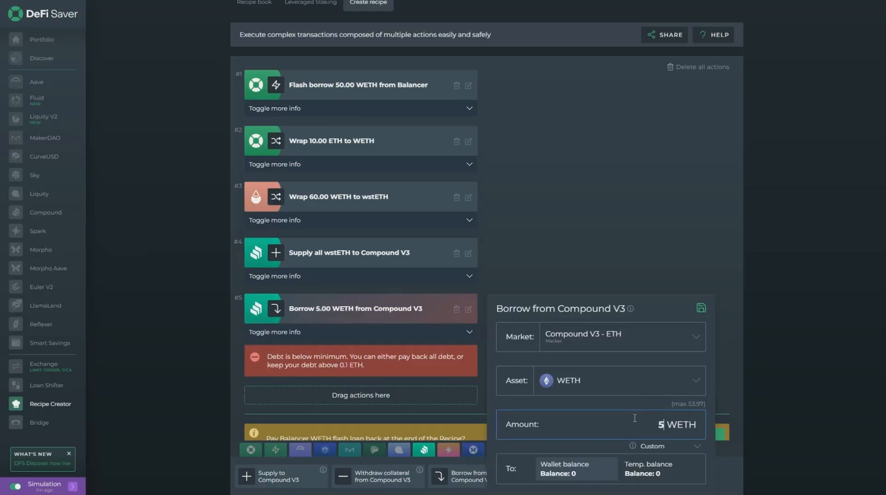
pyautogui.click(652, 469)
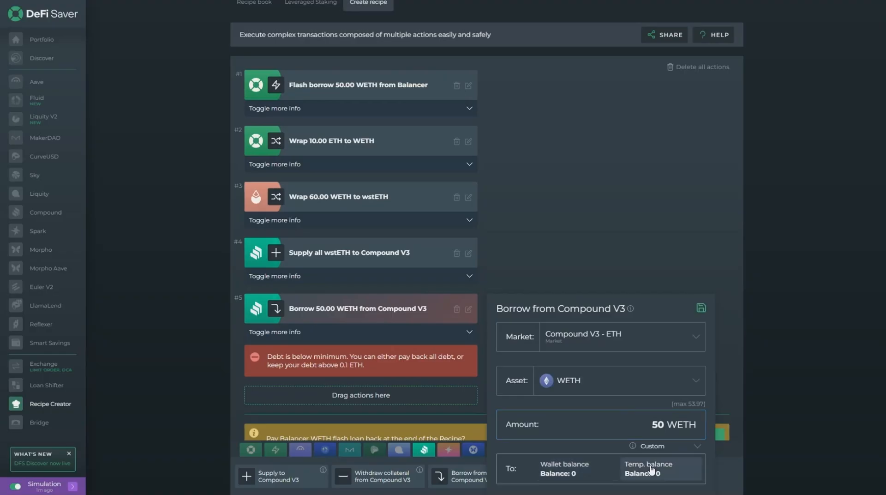
pyautogui.scroll(-1, 659, 473)
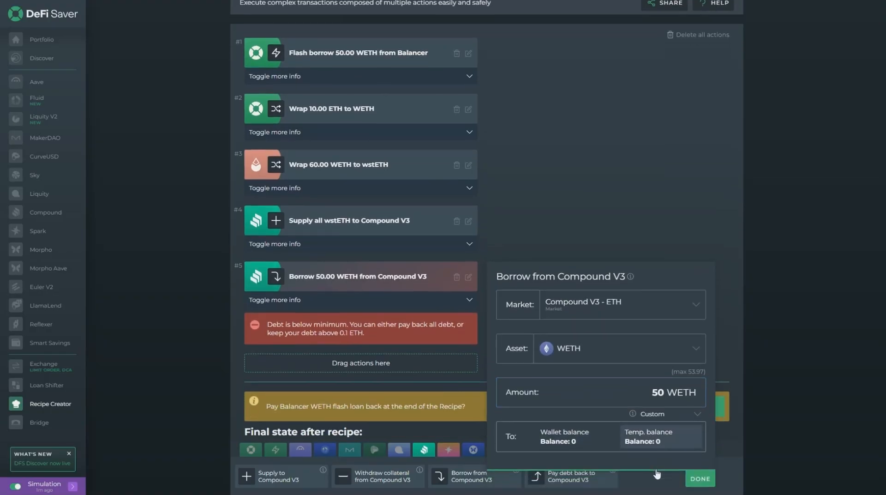
pyautogui.click(700, 474)
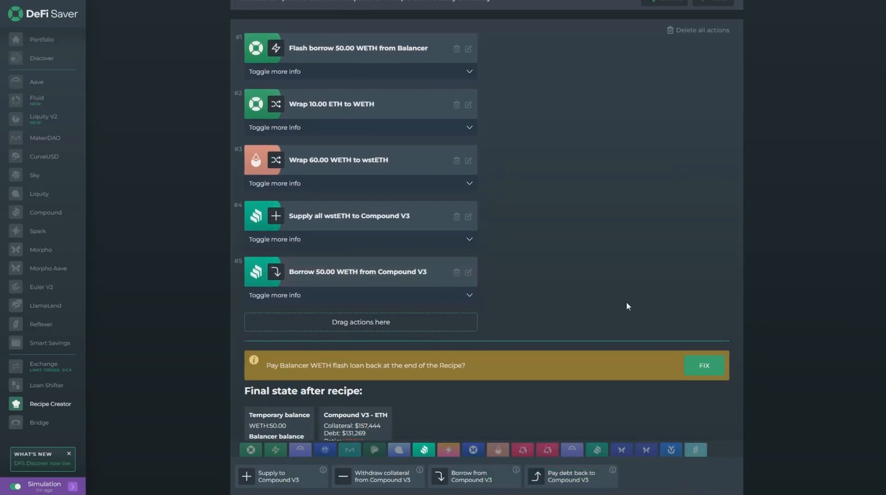
# Step: Add the payback of the Balancer WETH flash loan at the end of the recipe
pyautogui.click(276, 450)
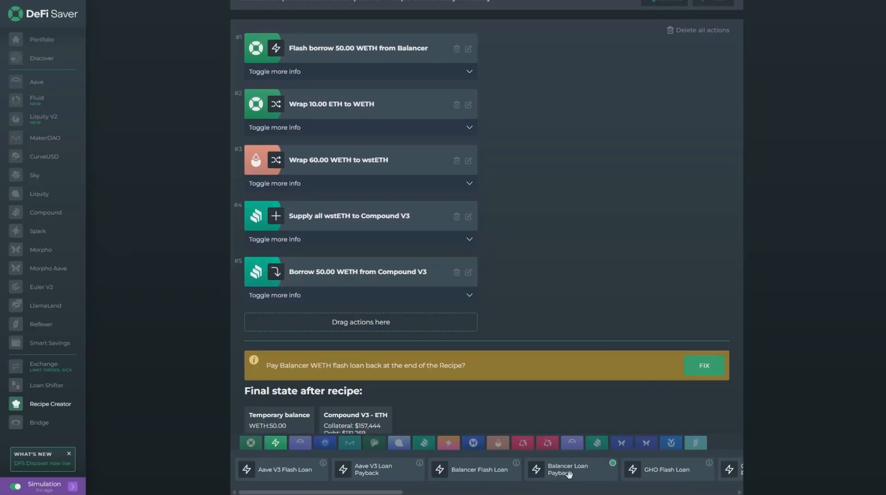
pyautogui.click(704, 366)
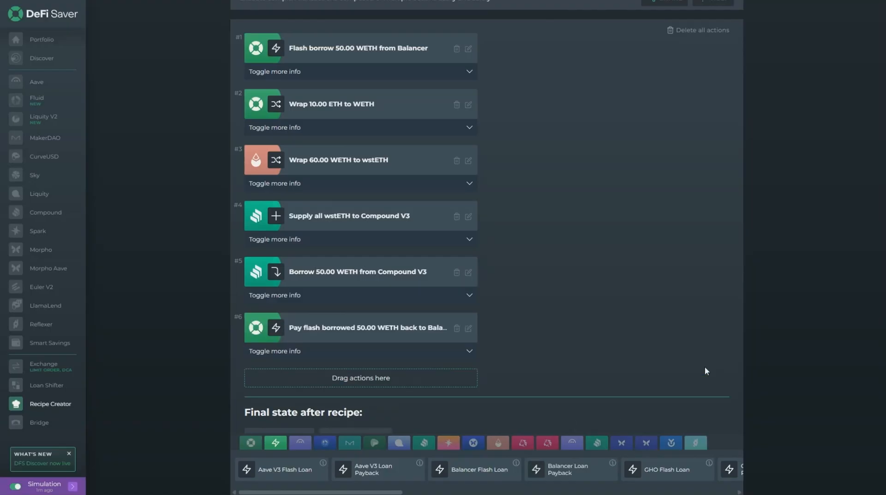
# Step: Create the Smart Wallet required to execute the recipe and accept its transaction with the default gas settings
pyautogui.scroll(-3, 598, 319)
pyautogui.scroll(-1, 598, 319)
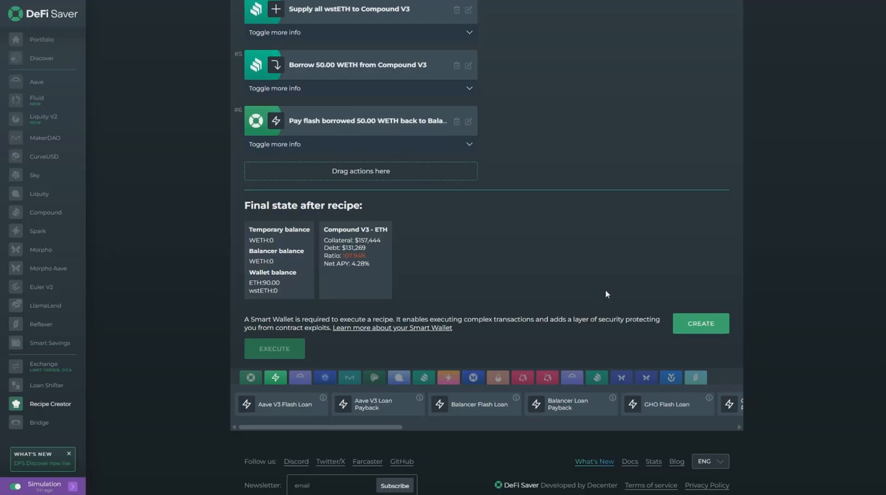
pyautogui.click(694, 320)
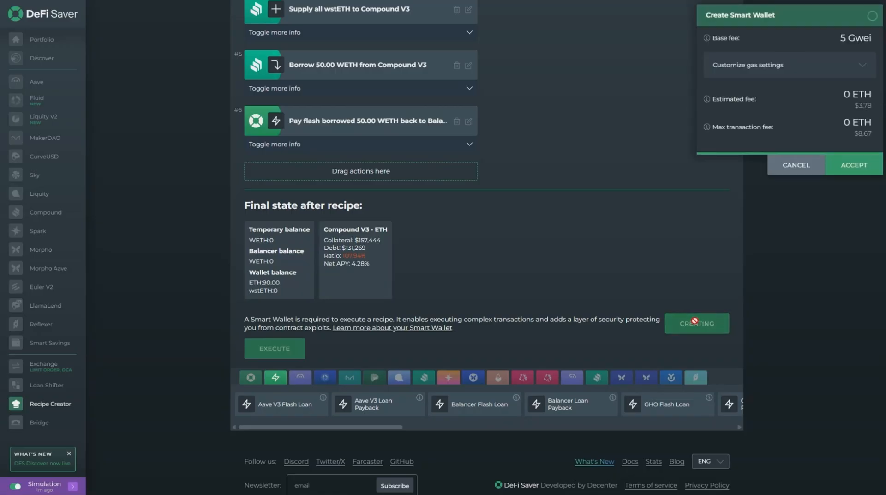
pyautogui.click(833, 166)
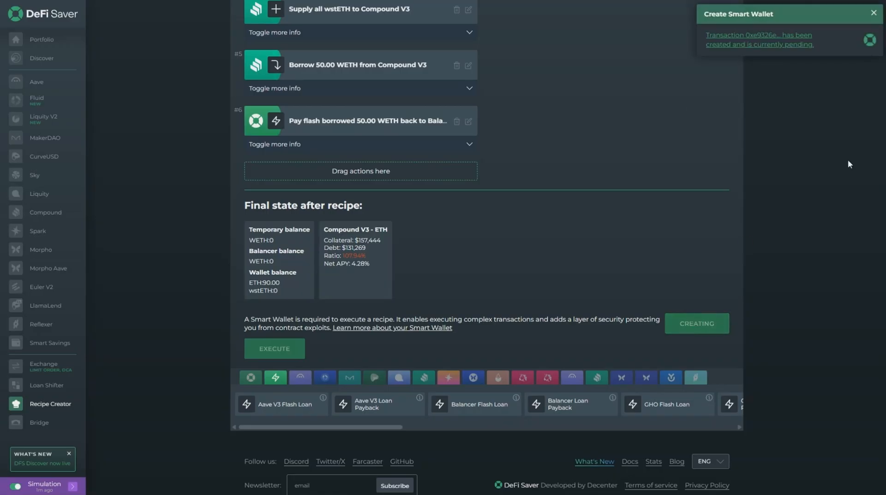
# Step: Execute the recipe, accepting the wstETH approval for the Smart Wallet and the Custom Recipe transaction with the default gas settings
pyautogui.scroll(-6, 593, 278)
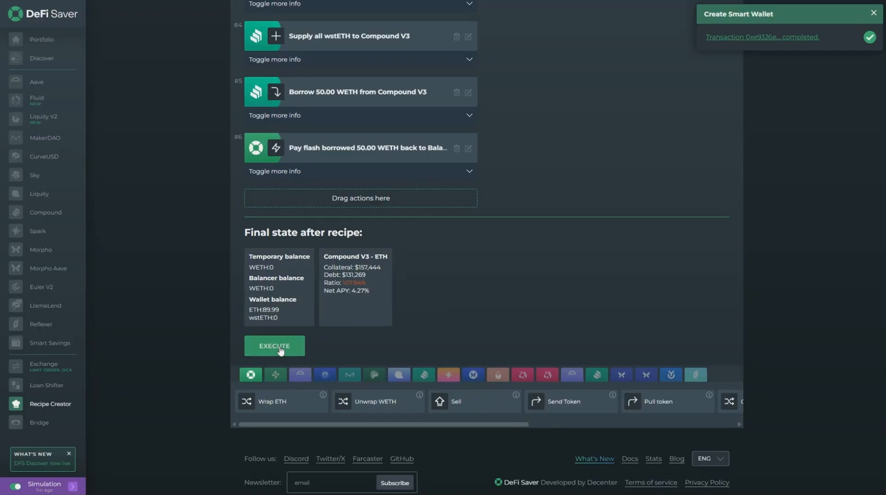
pyautogui.click(286, 350)
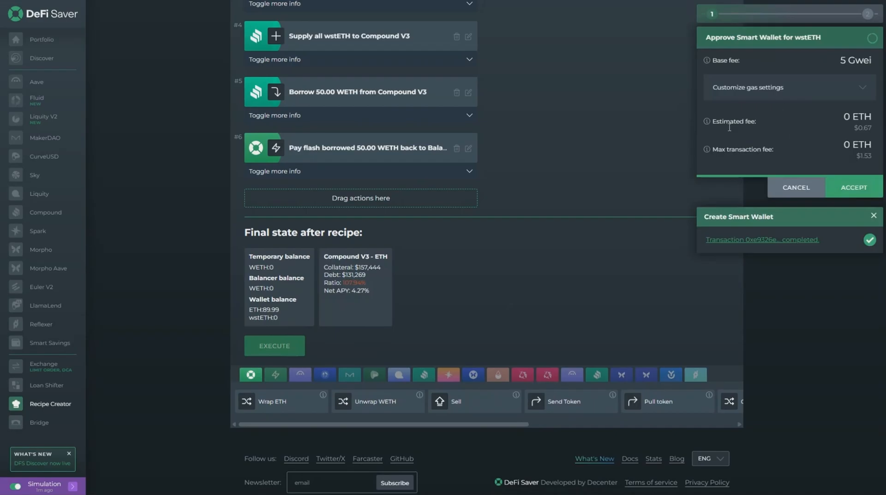
pyautogui.click(814, 90)
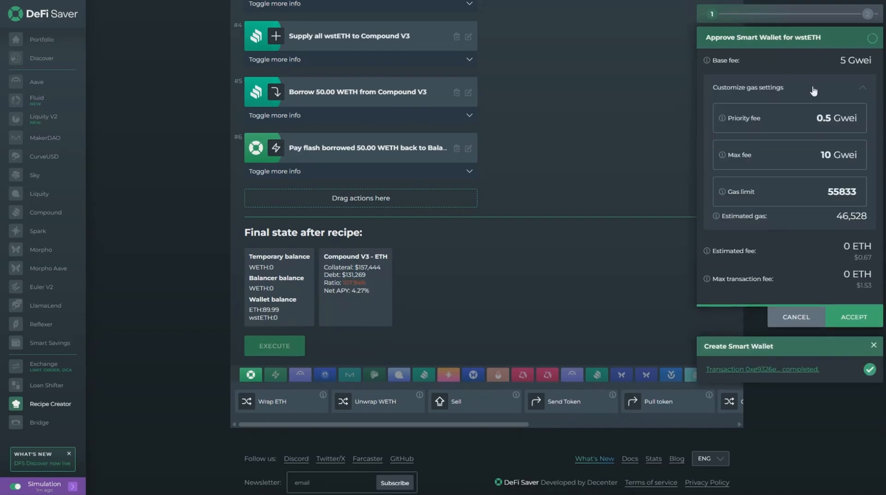
pyautogui.click(814, 90)
pyautogui.click(847, 187)
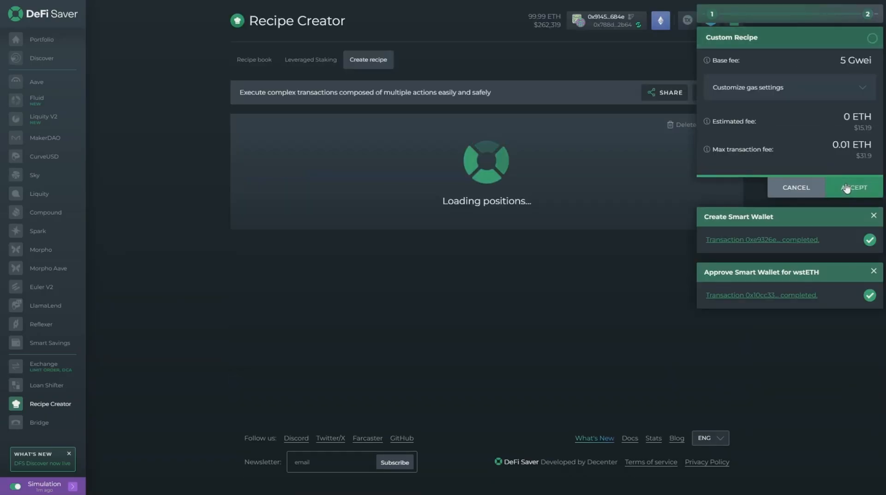
pyautogui.click(847, 188)
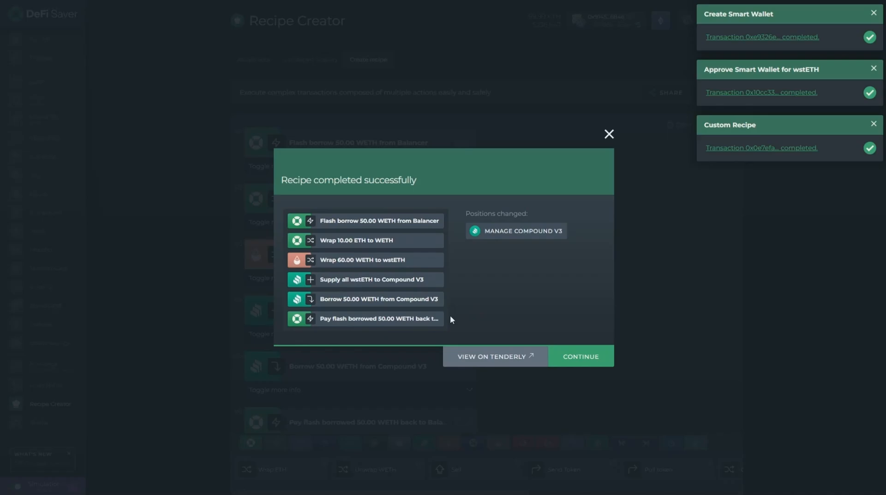
# Step: Dismiss the recipe completion summary and open the Smart Wallet's Compound V3 - ETH position from the portfolio
pyautogui.click(573, 356)
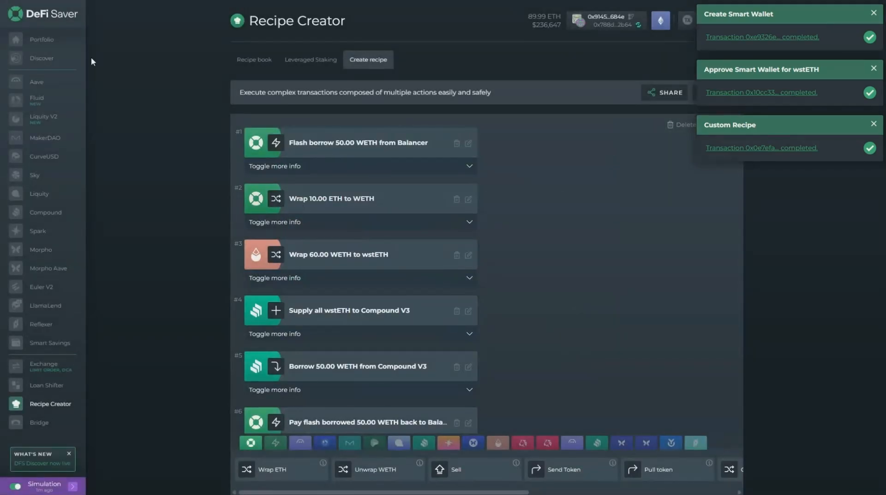
pyautogui.click(46, 41)
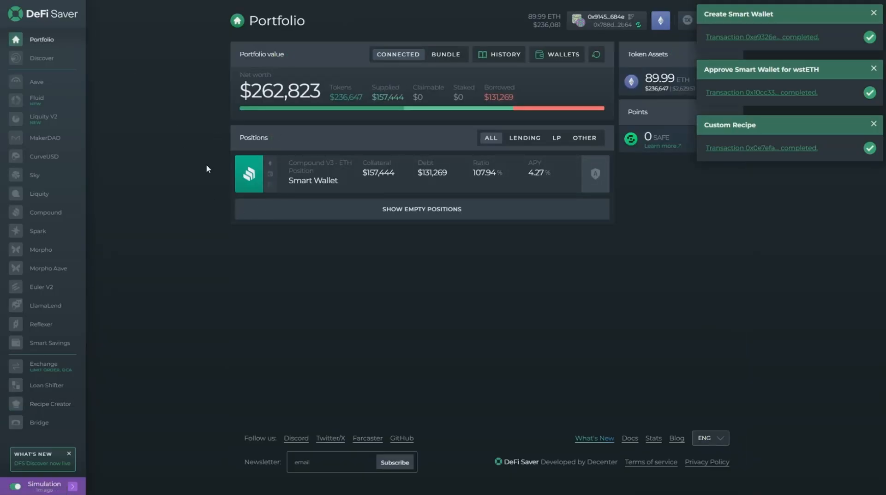
pyautogui.click(342, 189)
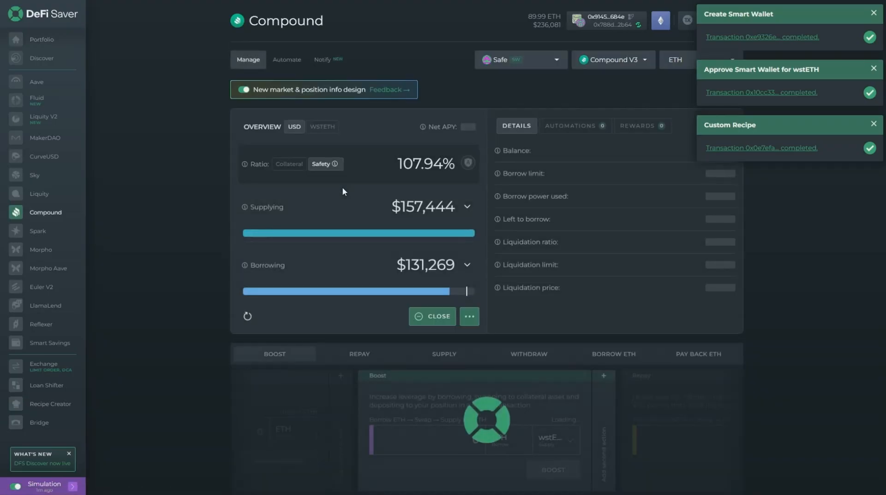